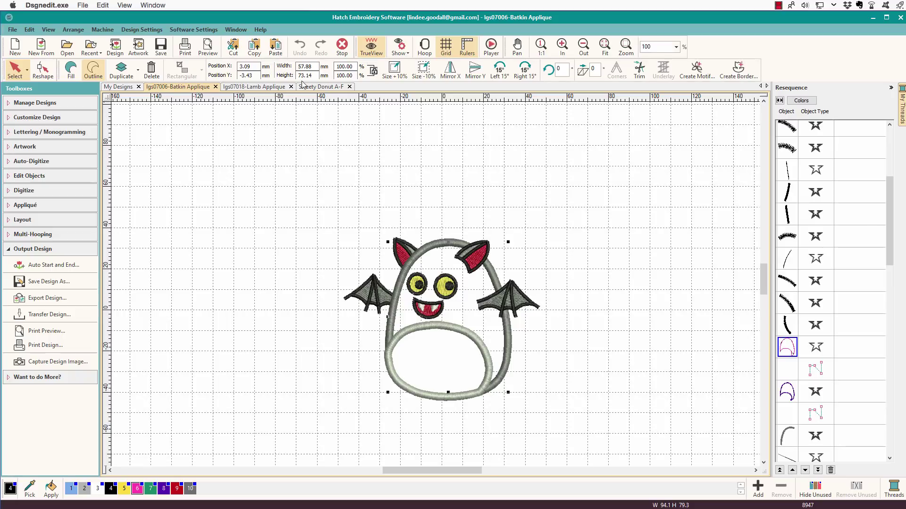
Look over the Lamb Applique design, then show the Sweety Donut A-F letter design
{"action": "left_click", "coordinate": [255, 87]}
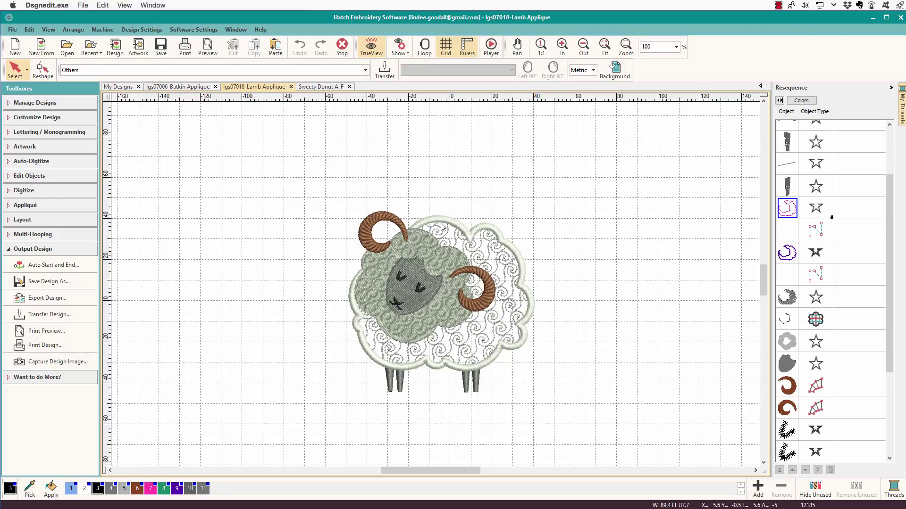
{"action": "left_click", "coordinate": [323, 87]}
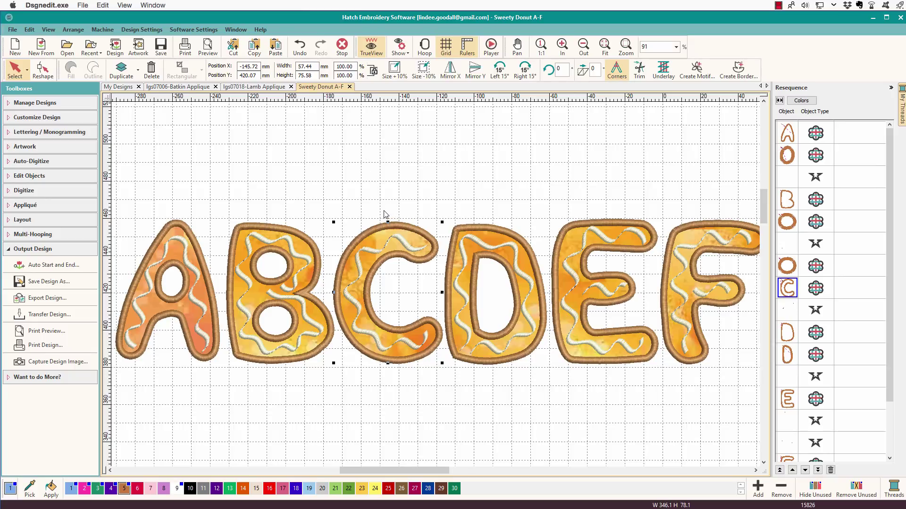
Start a new design, paste the copied C appliqué, and fit it in TrueView
{"action": "key", "text": "ctrl+n"}
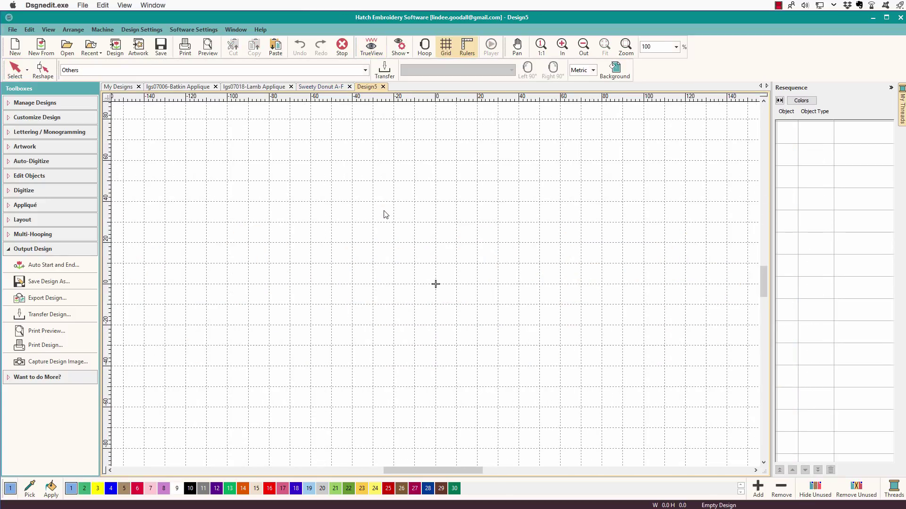
{"action": "key", "text": "ctrl+v"}
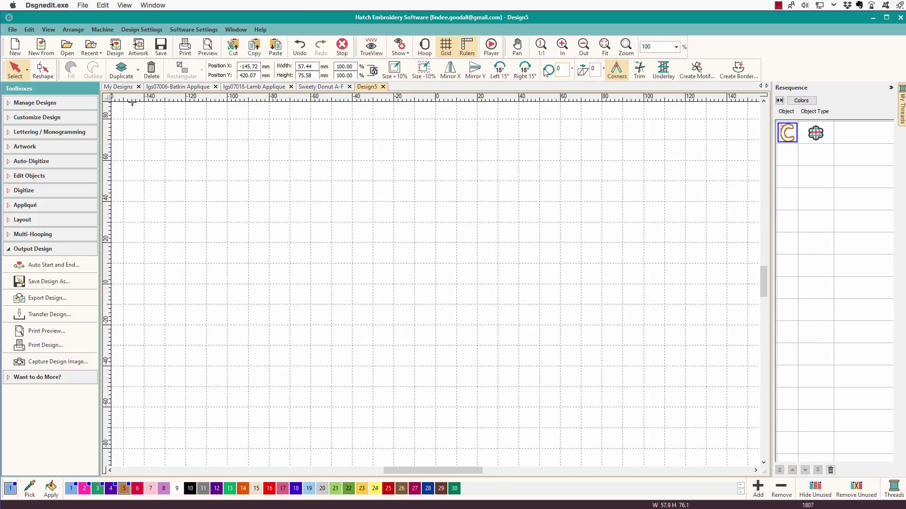
{"action": "left_click", "coordinate": [605, 47]}
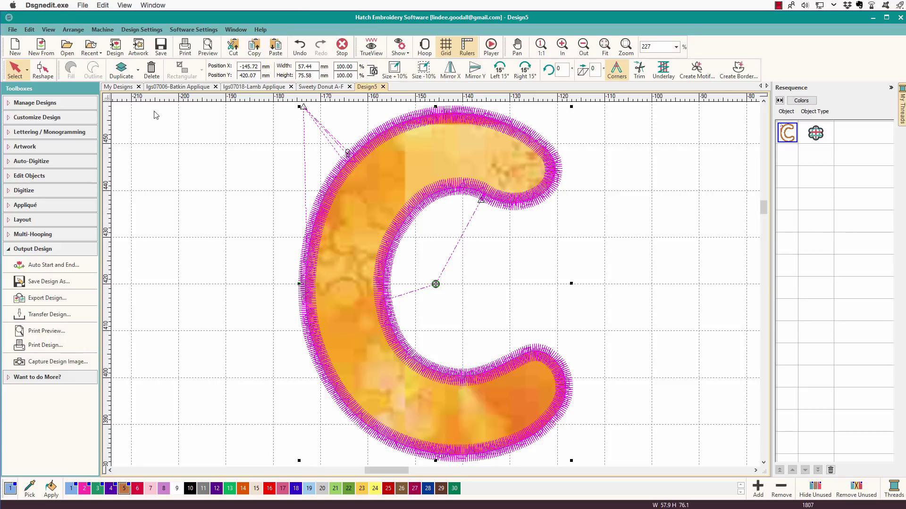
{"action": "left_click", "coordinate": [371, 47]}
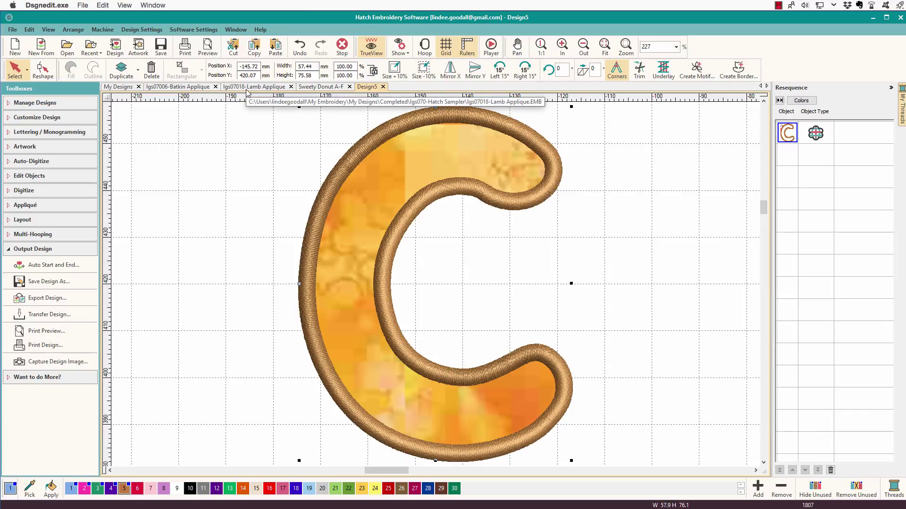
Pick up the lamb's outline and the bat's belly oval outline for Design5
{"action": "left_click", "coordinate": [247, 91]}
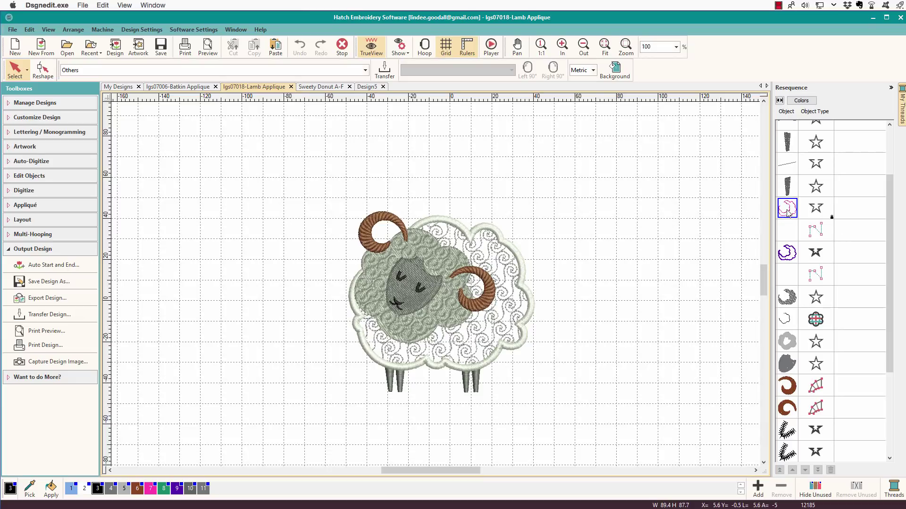
{"action": "left_click", "coordinate": [787, 209]}
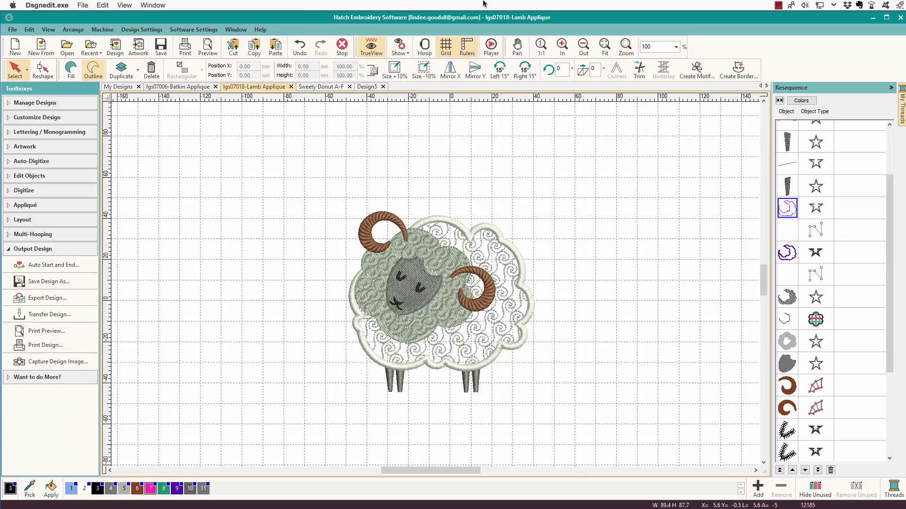
{"action": "left_click", "coordinate": [368, 89]}
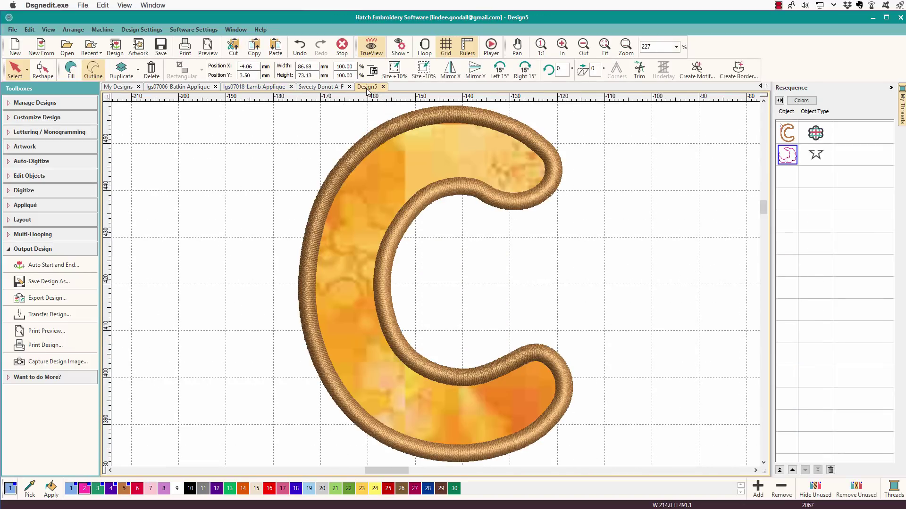
{"action": "left_click", "coordinate": [188, 88]}
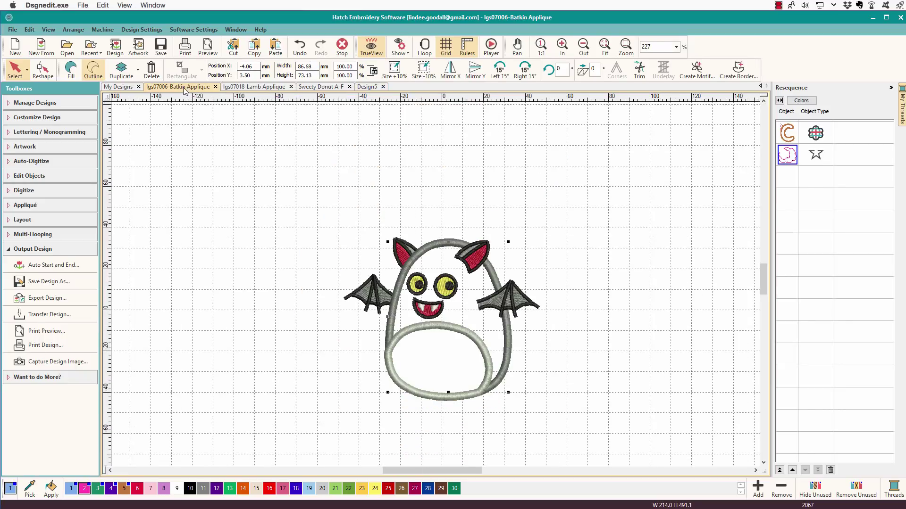
{"action": "left_click", "coordinate": [456, 332]}
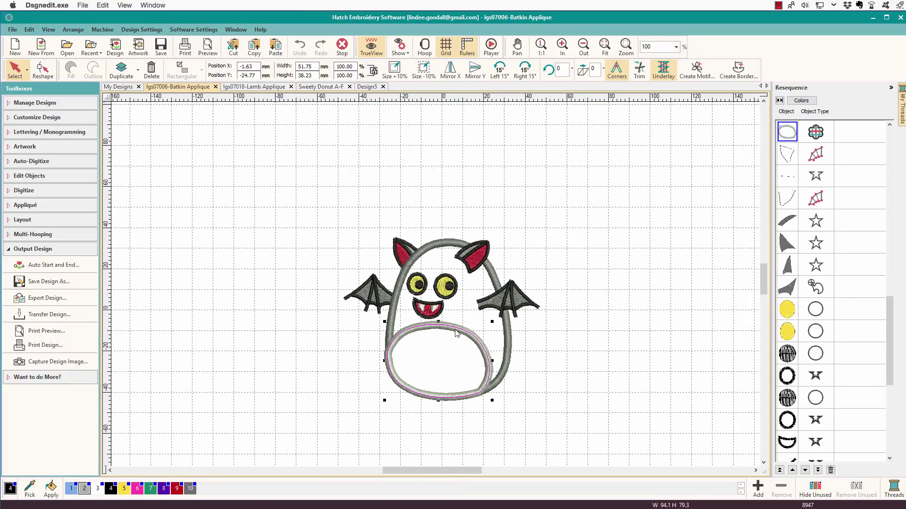
{"action": "left_click", "coordinate": [368, 87]}
Take the bat's full body outline from Batkin Applique and paste it into Design5
{"action": "left_click", "coordinate": [173, 89]}
{"action": "left_click", "coordinate": [438, 245]}
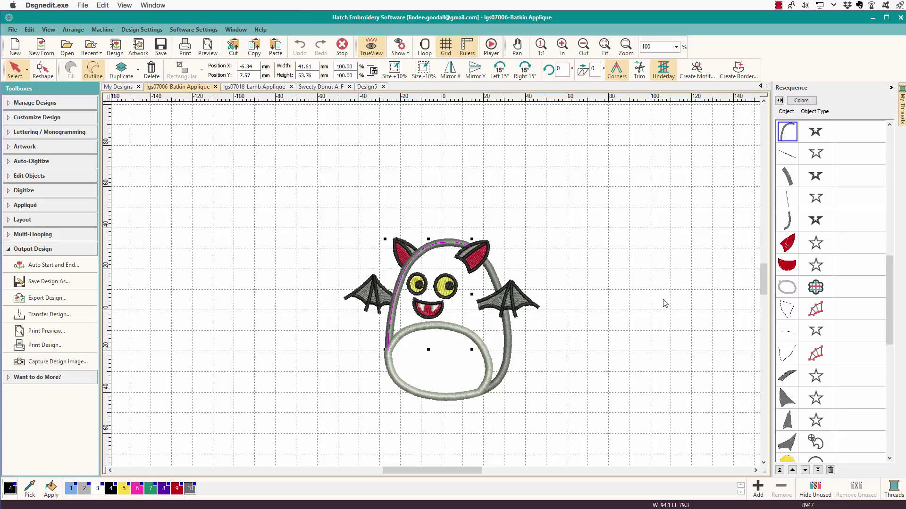
{"action": "left_click_drag", "start_coordinate": [889, 301], "coordinate": [883, 171]}
{"action": "scroll", "coordinate": [878, 203], "scroll_direction": "down", "scroll_amount": 10}
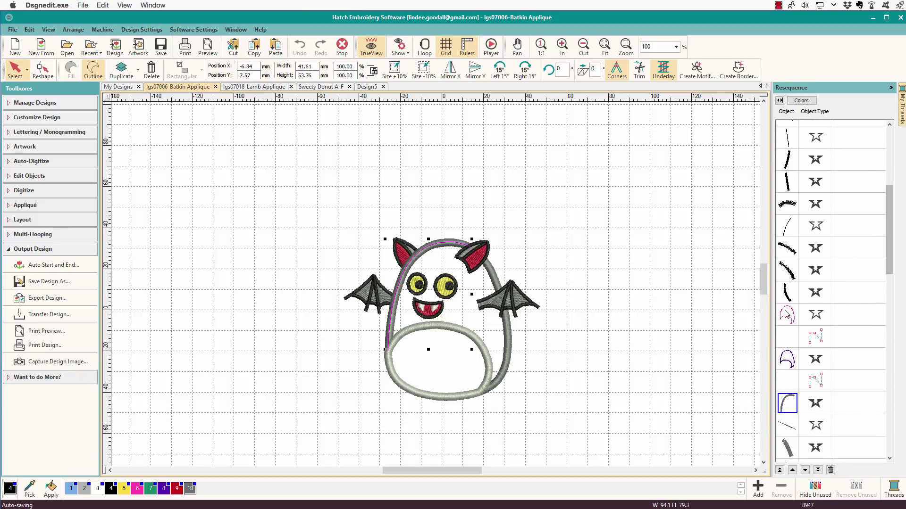
{"action": "left_click", "coordinate": [786, 315]}
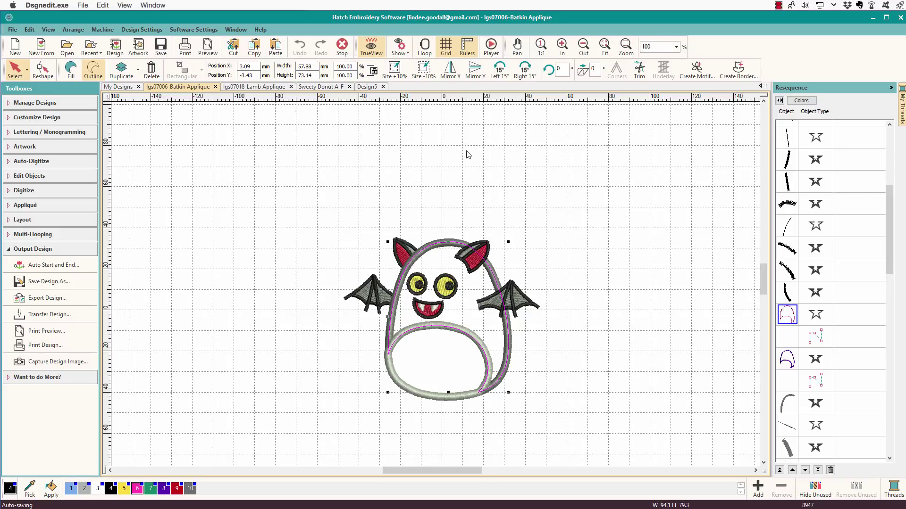
{"action": "left_click", "coordinate": [367, 88]}
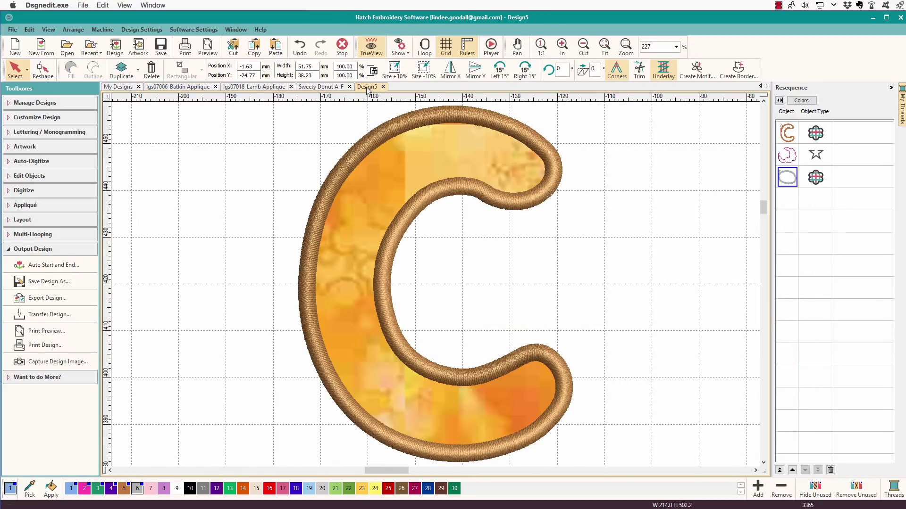
{"action": "key", "text": "ctrl+v"}
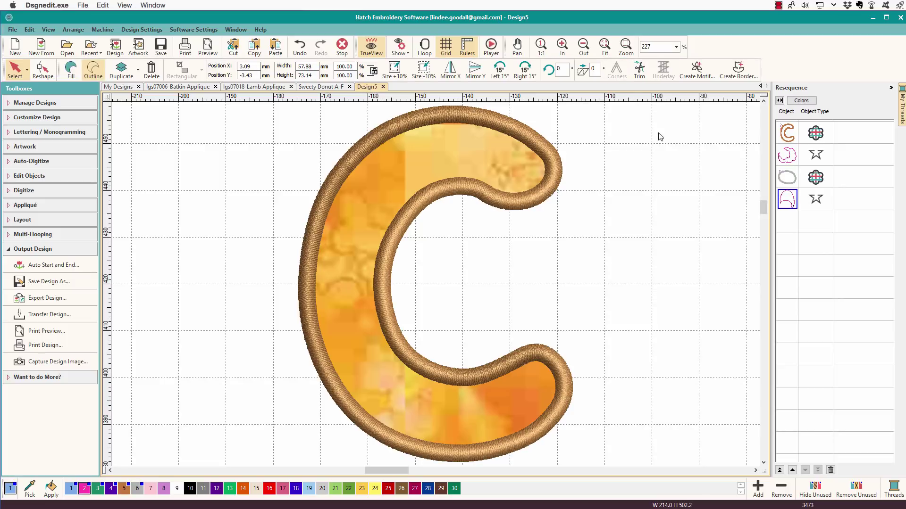
{"action": "left_click", "coordinate": [793, 177]}
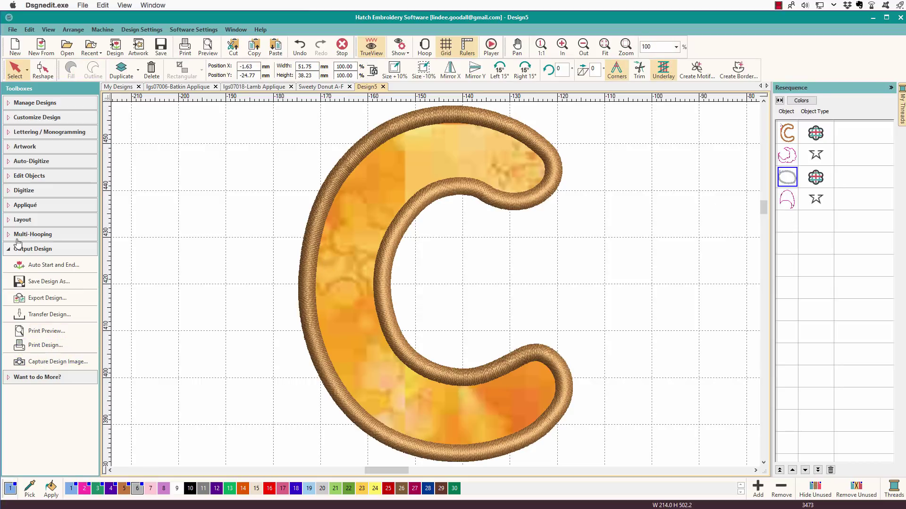
Break the C appliqué apart into separate objects using the appliqué tools
{"action": "left_click", "coordinate": [10, 206]}
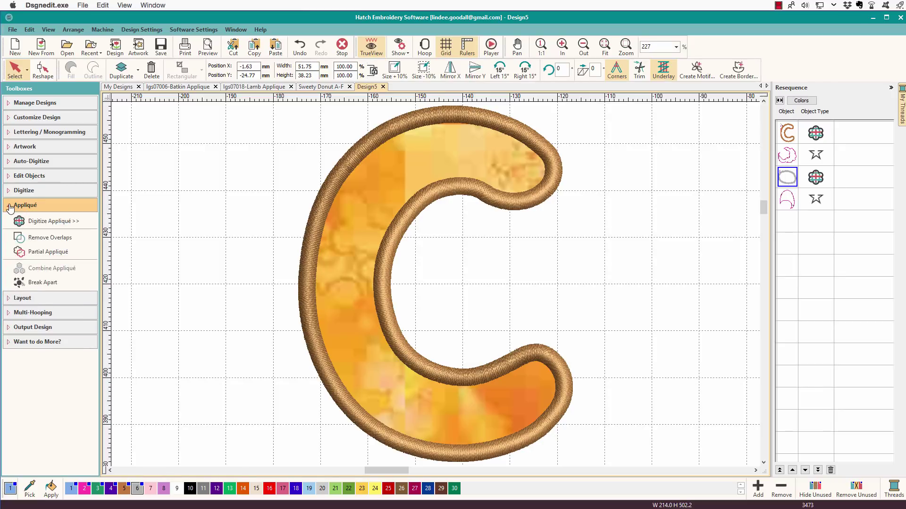
{"action": "left_click", "coordinate": [43, 282]}
{"action": "left_click", "coordinate": [797, 134]}
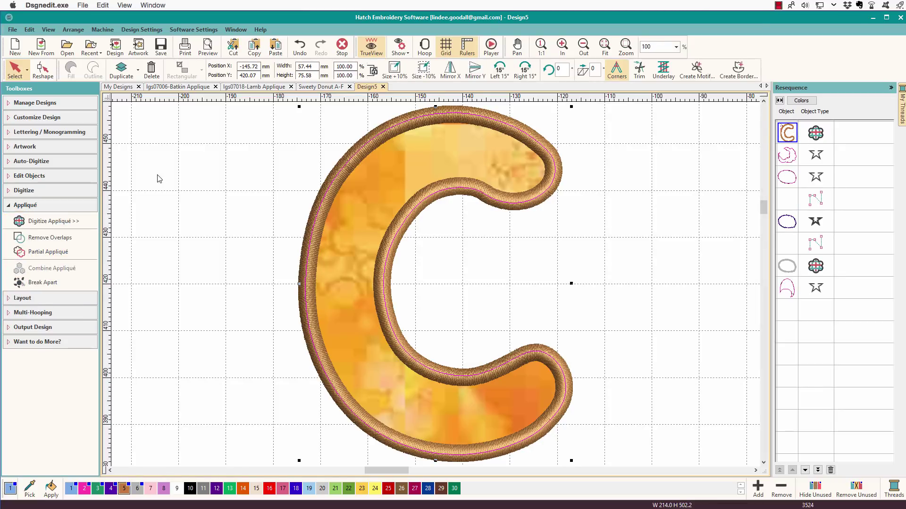
{"action": "left_click", "coordinate": [42, 282]}
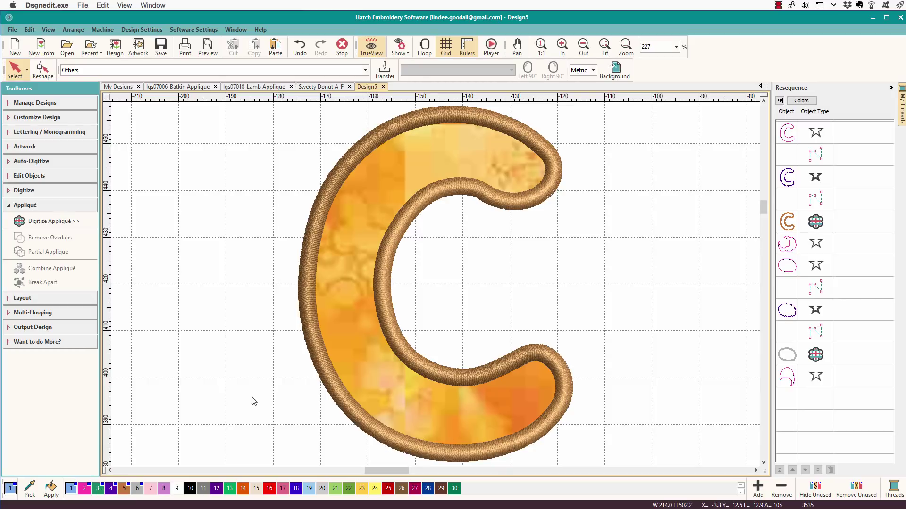
Select the C's brown border and grey fabric colour blocks in the thread colour list
{"action": "left_click", "coordinate": [804, 100]}
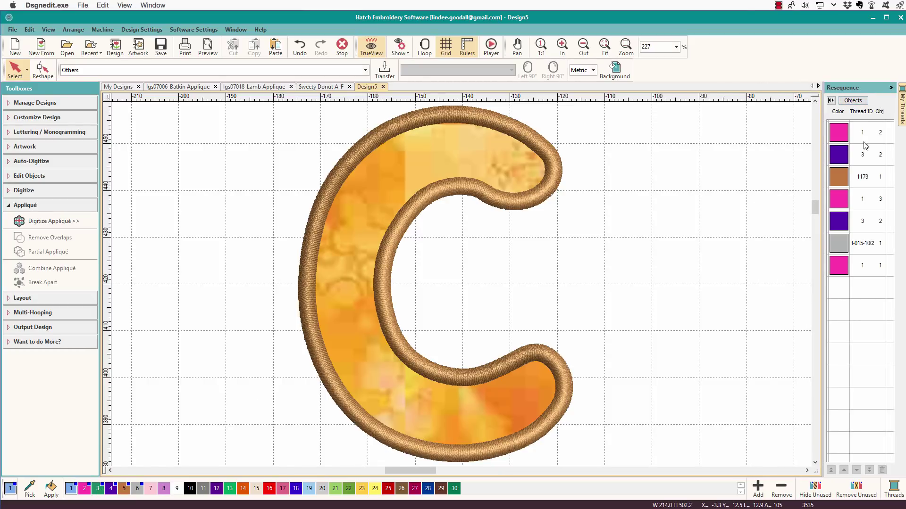
{"action": "left_click", "coordinate": [844, 176]}
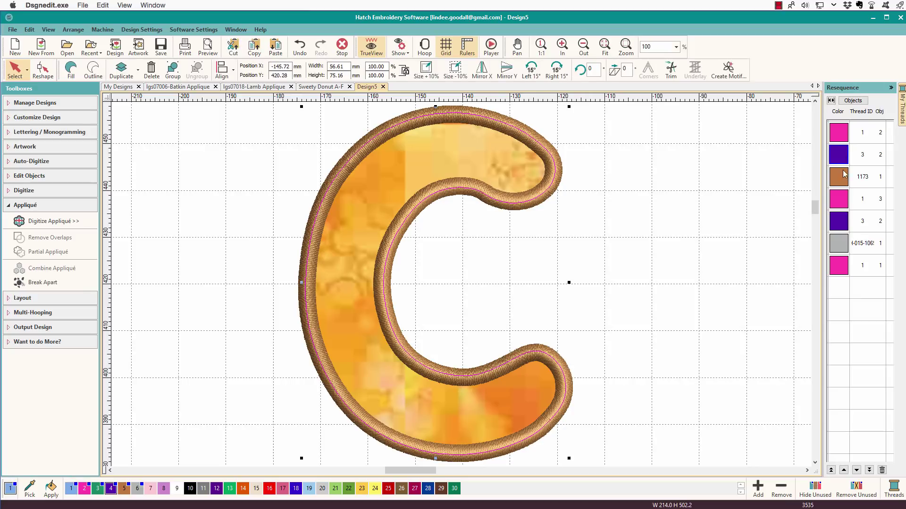
{"action": "left_click", "coordinate": [840, 178]}
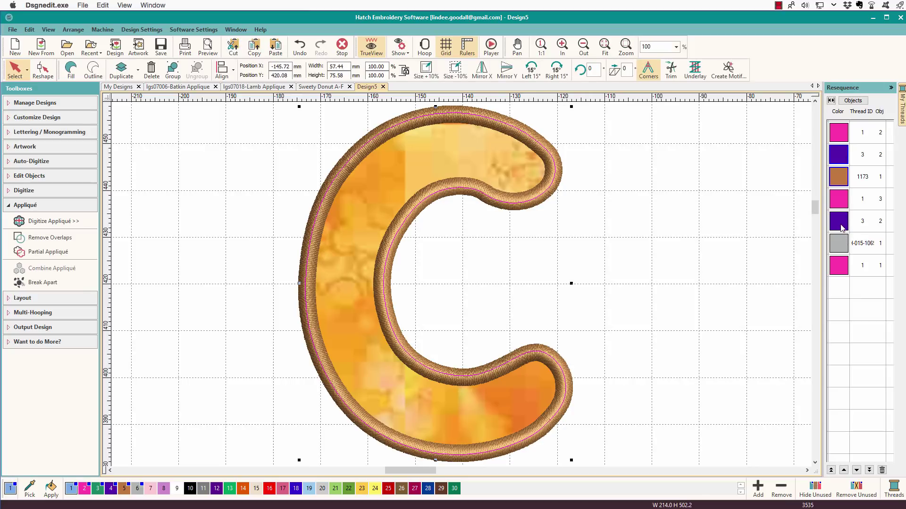
{"action": "left_click", "coordinate": [841, 244]}
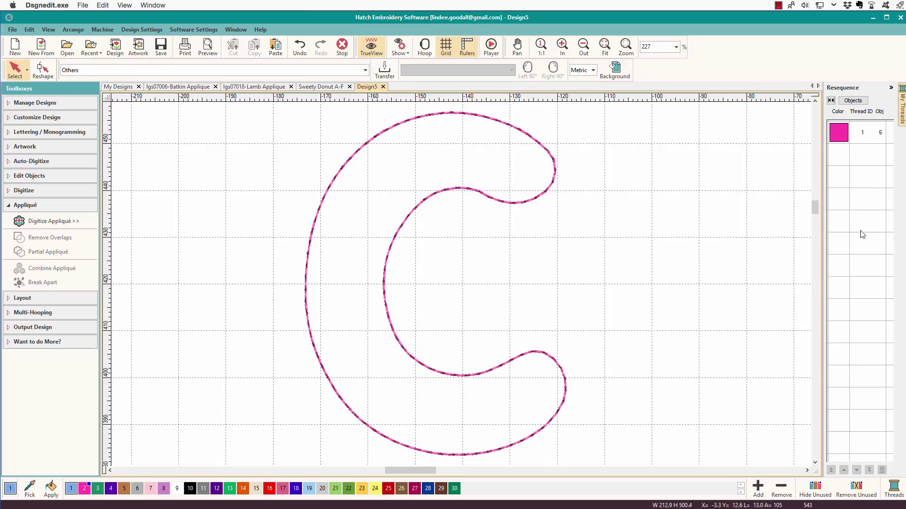
List objects individually and gather the oval, teardrop and cloud pieces beside the C
{"action": "left_click", "coordinate": [847, 102]}
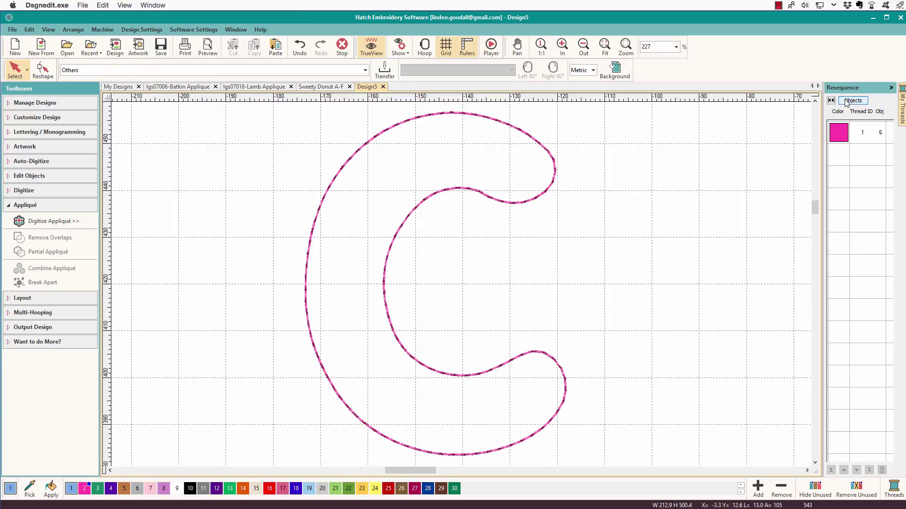
{"action": "left_click_drag", "start_coordinate": [822, 162], "coordinate": [766, 162]}
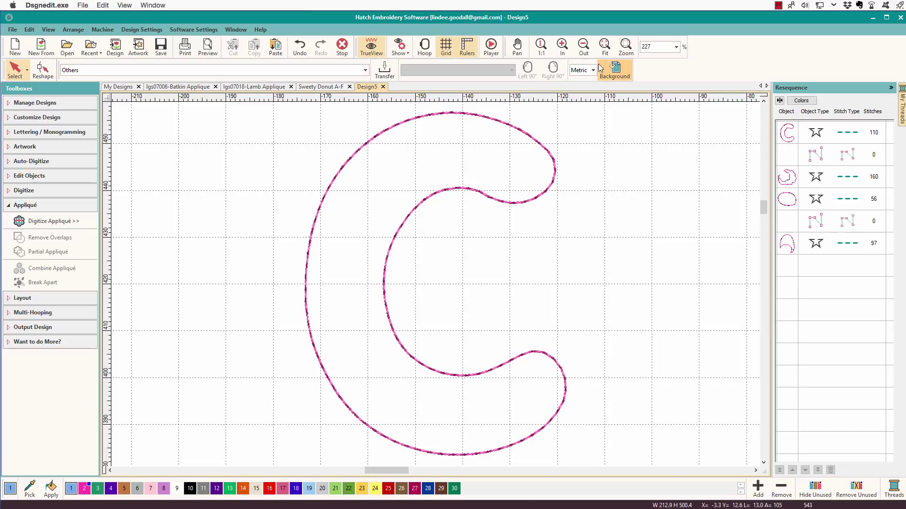
{"action": "left_click", "coordinate": [607, 46]}
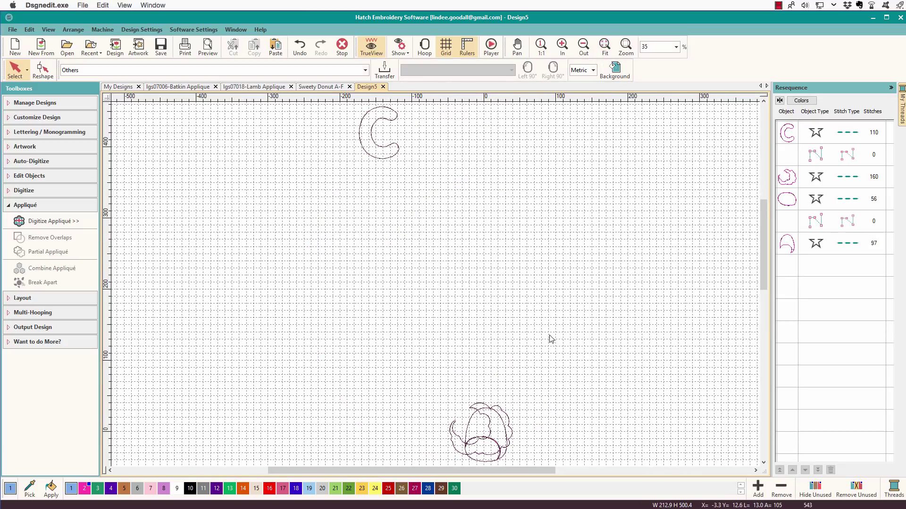
{"action": "left_click", "coordinate": [517, 430]}
{"action": "left_click_drag", "start_coordinate": [517, 431], "coordinate": [435, 165]}
{"action": "left_click", "coordinate": [477, 210]}
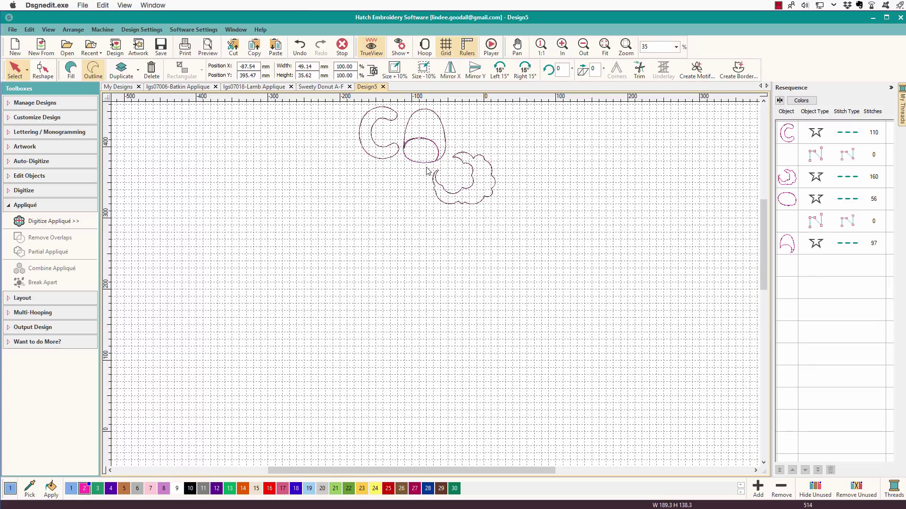
{"action": "left_click", "coordinate": [424, 178]}
{"action": "left_click_drag", "start_coordinate": [427, 167], "coordinate": [415, 193]}
{"action": "left_click", "coordinate": [472, 189]}
{"action": "left_click_drag", "start_coordinate": [472, 188], "coordinate": [474, 182]}
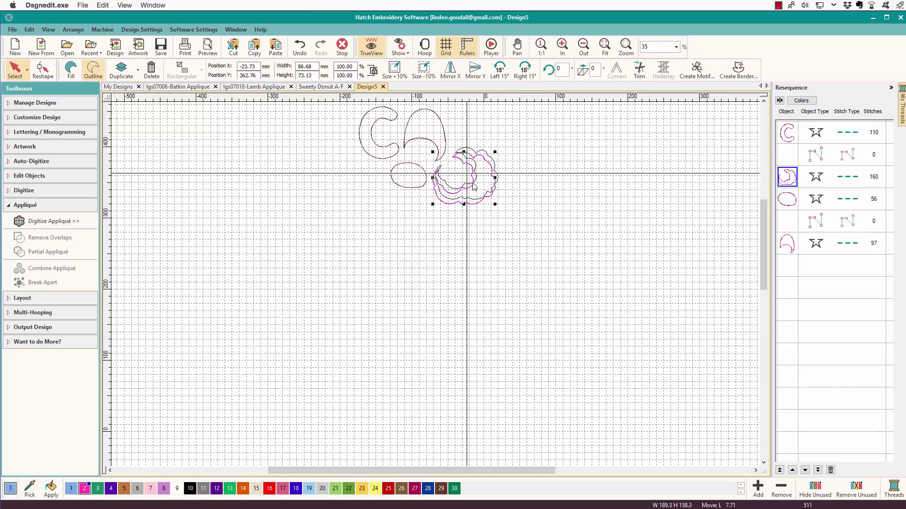
Turn all outlines black and delete the two empty zero-stitch objects
{"action": "left_click", "coordinate": [604, 45]}
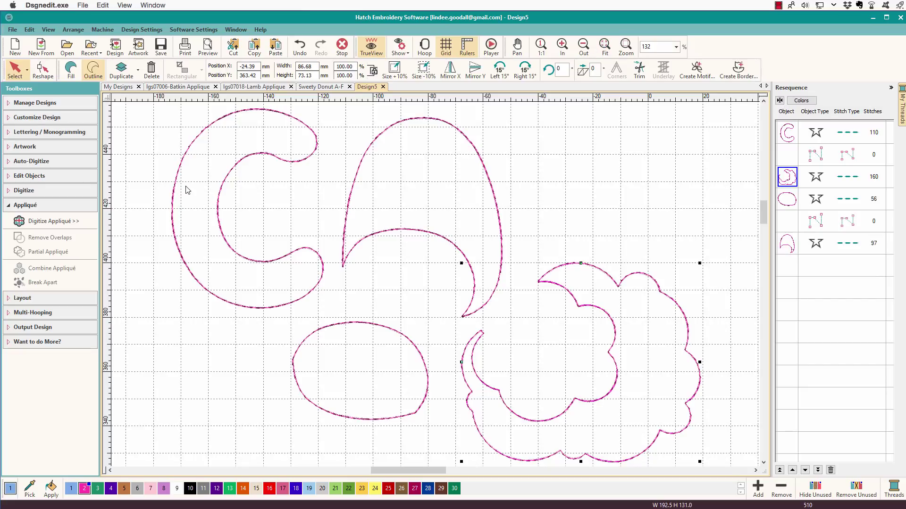
{"action": "key", "text": "ctrl+a"}
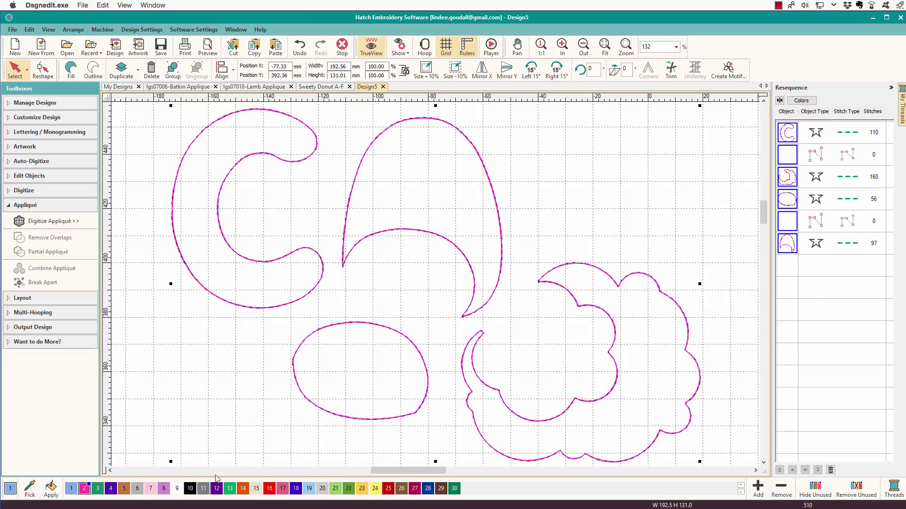
{"action": "left_click", "coordinate": [190, 488]}
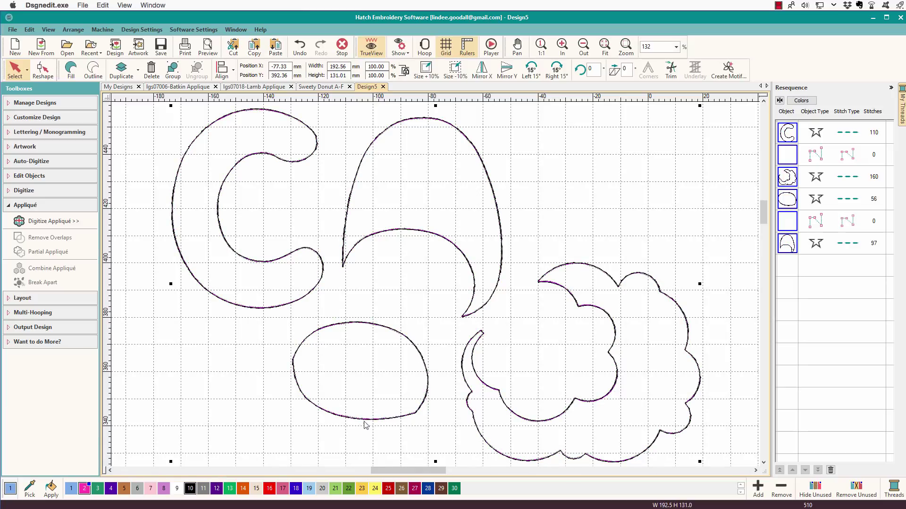
{"action": "left_click", "coordinate": [797, 161]}
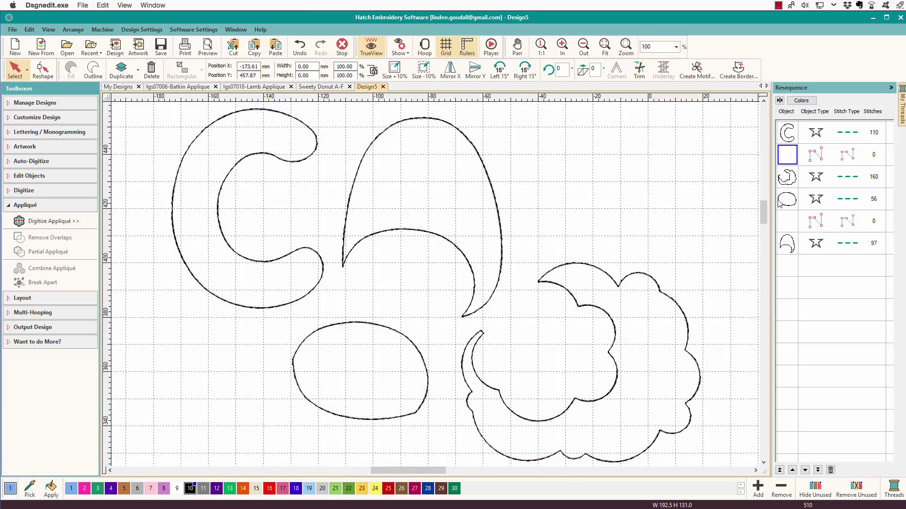
{"action": "key", "text": "Delete"}
{"action": "left_click", "coordinate": [787, 199]}
{"action": "key", "text": "Delete"}
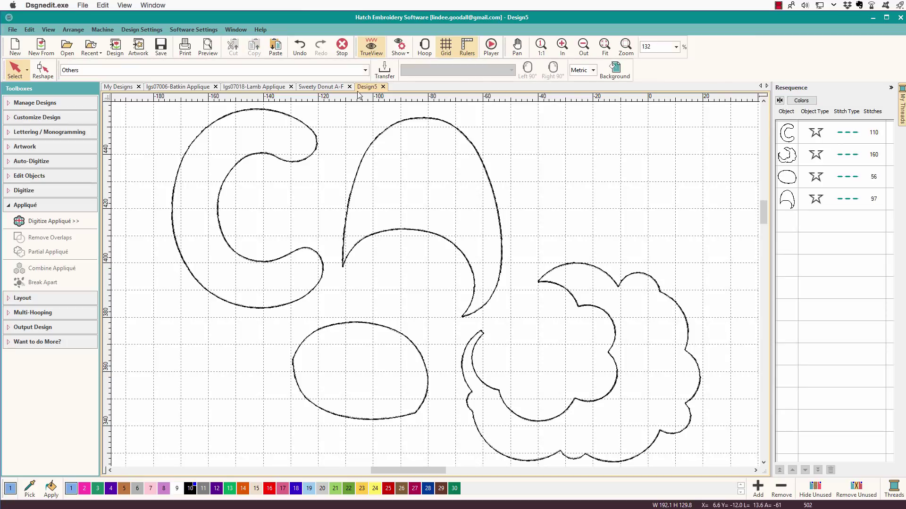
Turn the grid off and save a whole-design capture as Design5.PNG in LG designs
{"action": "left_click", "coordinate": [445, 46]}
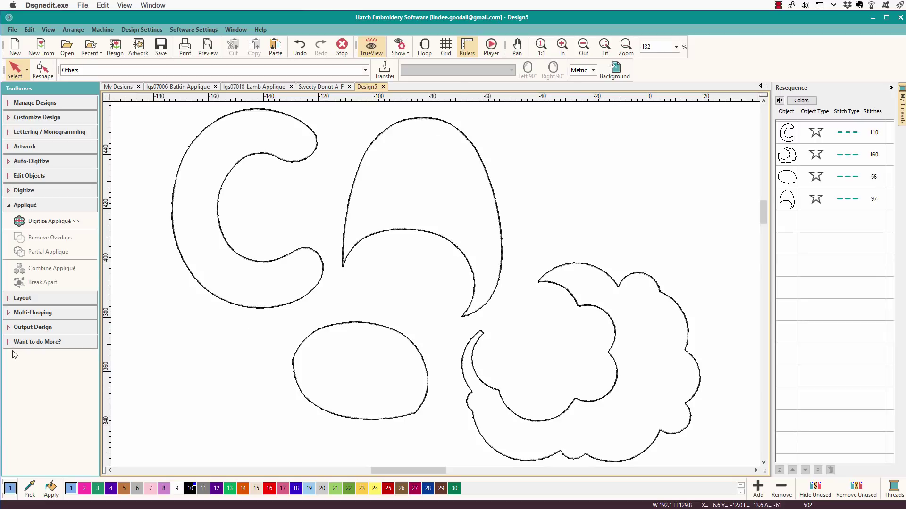
{"action": "left_click", "coordinate": [7, 330]}
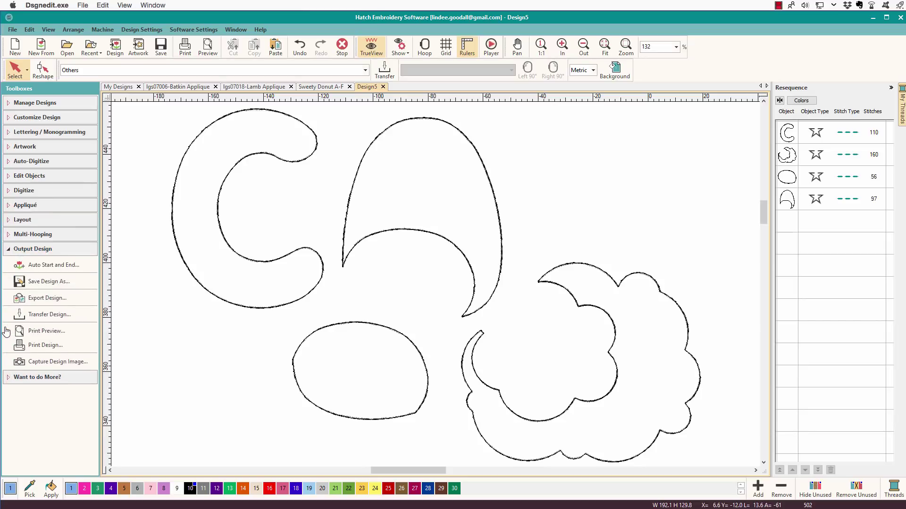
{"action": "left_click", "coordinate": [64, 368]}
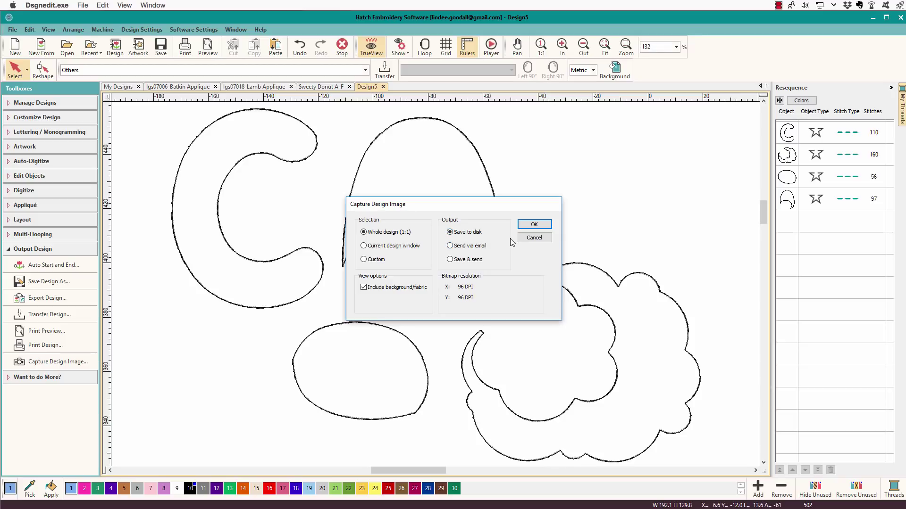
{"action": "left_click", "coordinate": [534, 224]}
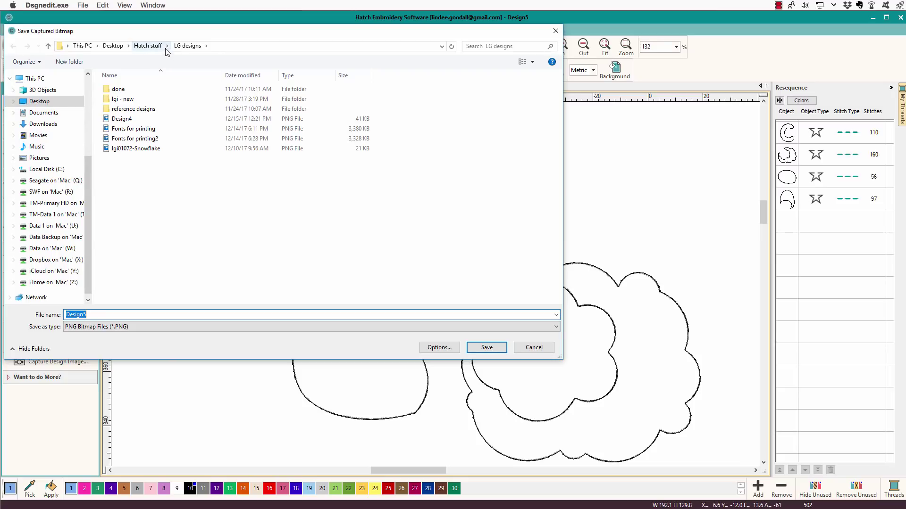
{"action": "left_click", "coordinate": [487, 349]}
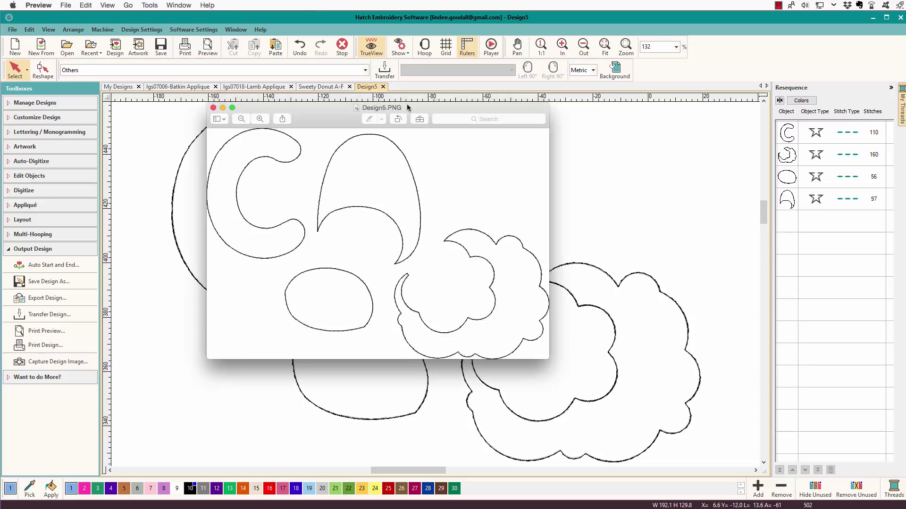
Move the Design5.PNG Preview window to sit beside the design
{"action": "left_click_drag", "start_coordinate": [406, 104], "coordinate": [430, 118]}
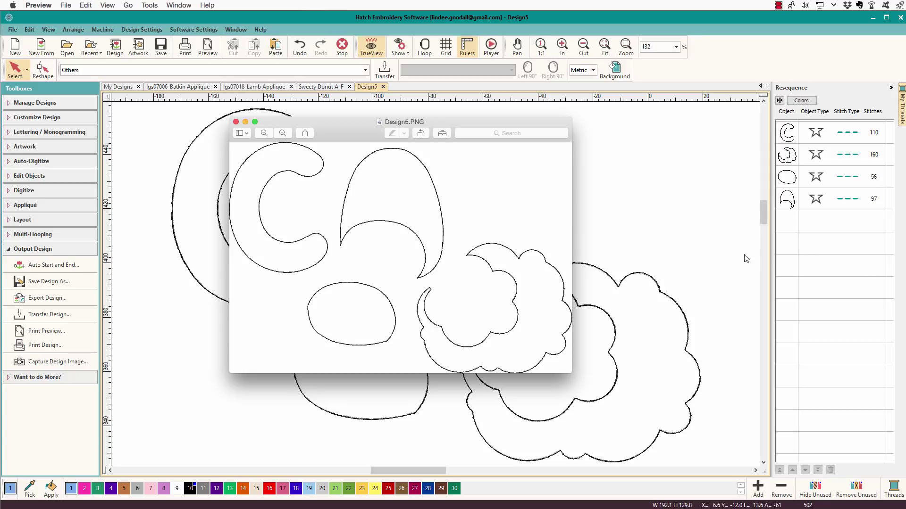
Bring the Hatch window with Design5's four black outlines back in front of Preview
{"action": "left_click", "coordinate": [721, 257]}
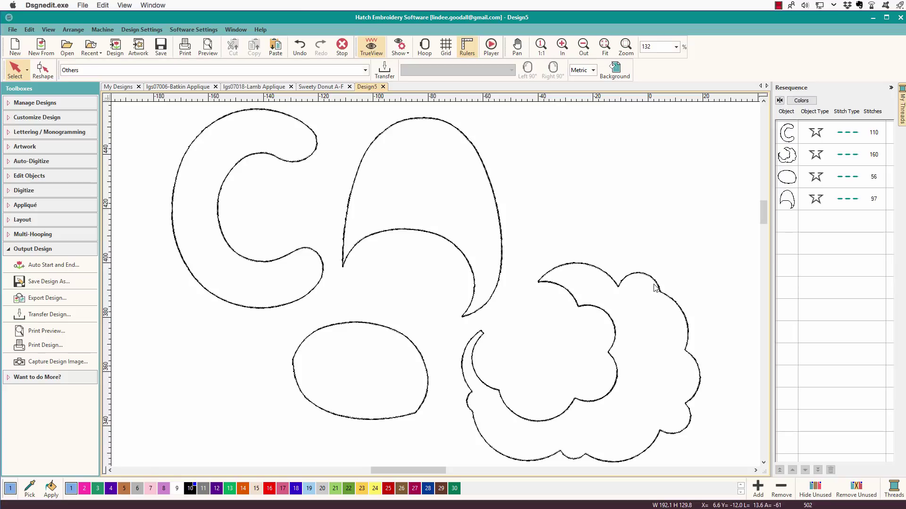
{"action": "left_click", "coordinate": [328, 87]}
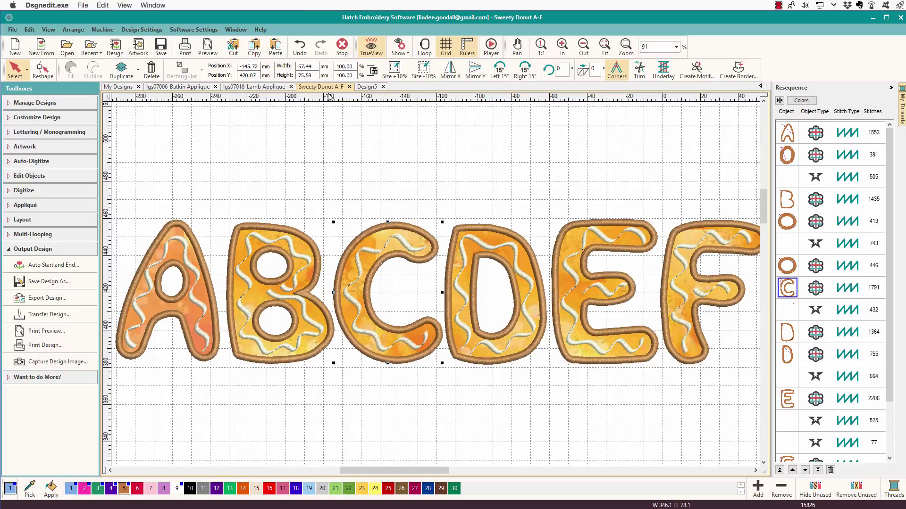
{"action": "left_click", "coordinate": [370, 87]}
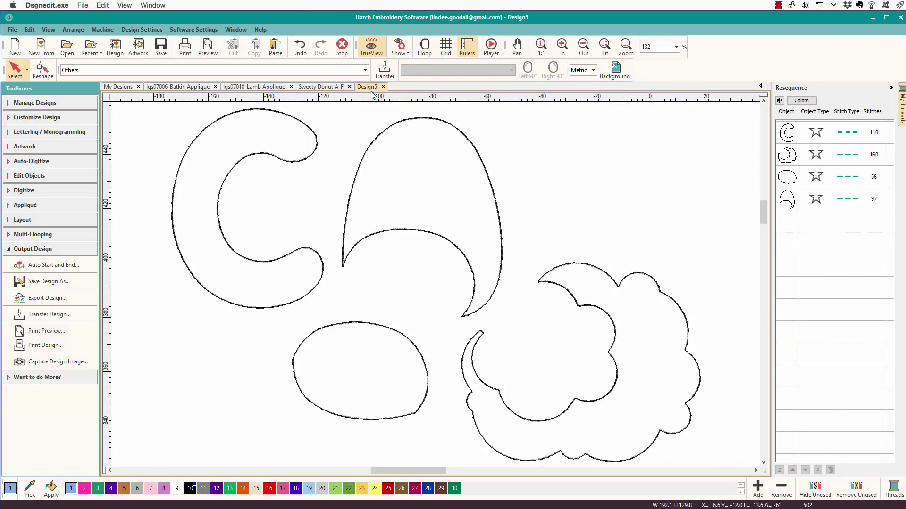